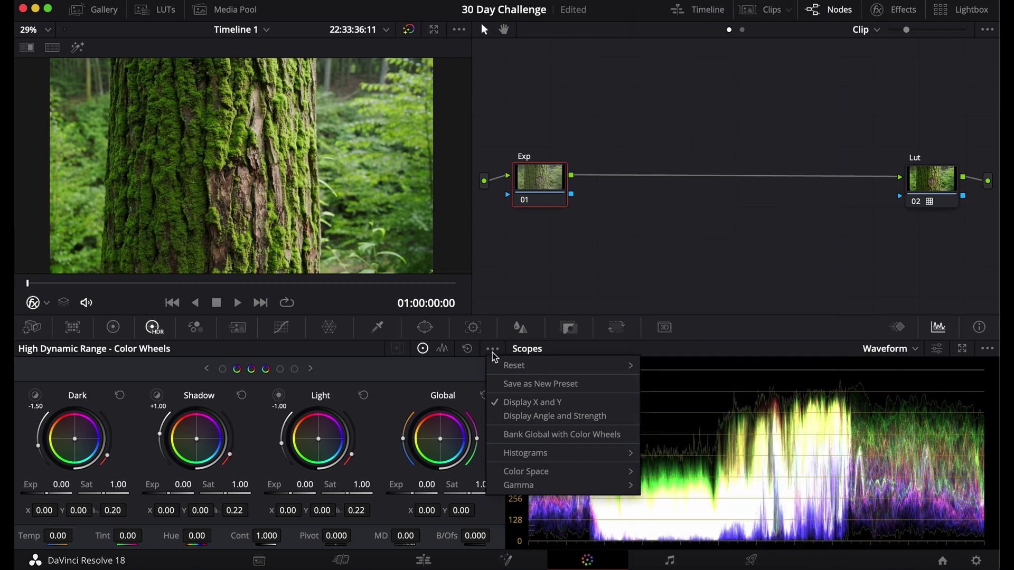
Step: Choose the Color Space/Gamma that the Exp node's HDR zone wheels work in
click(704, 369)
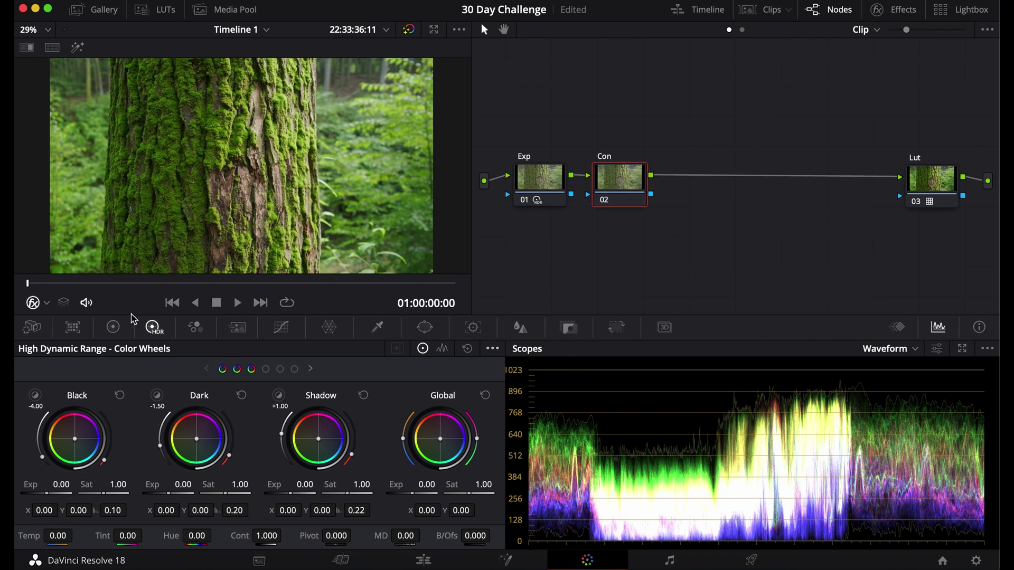
Step: In Primaries Color Wheels, adjust the Con node's Contrast, then type 1 to return it to neutral
click(113, 327)
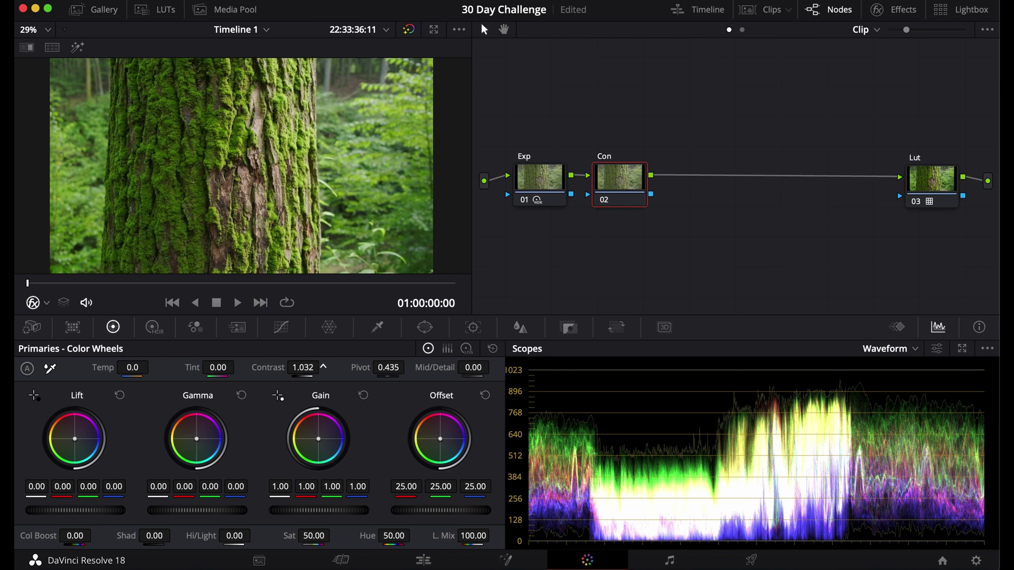
drag(323, 367, 323, 366)
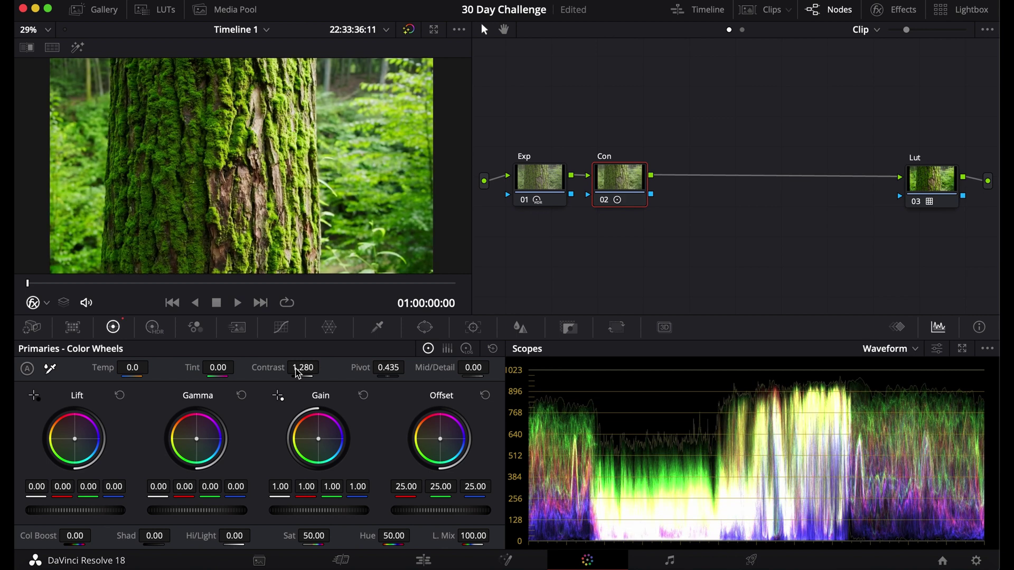
double_click(298, 368)
text(1.1)
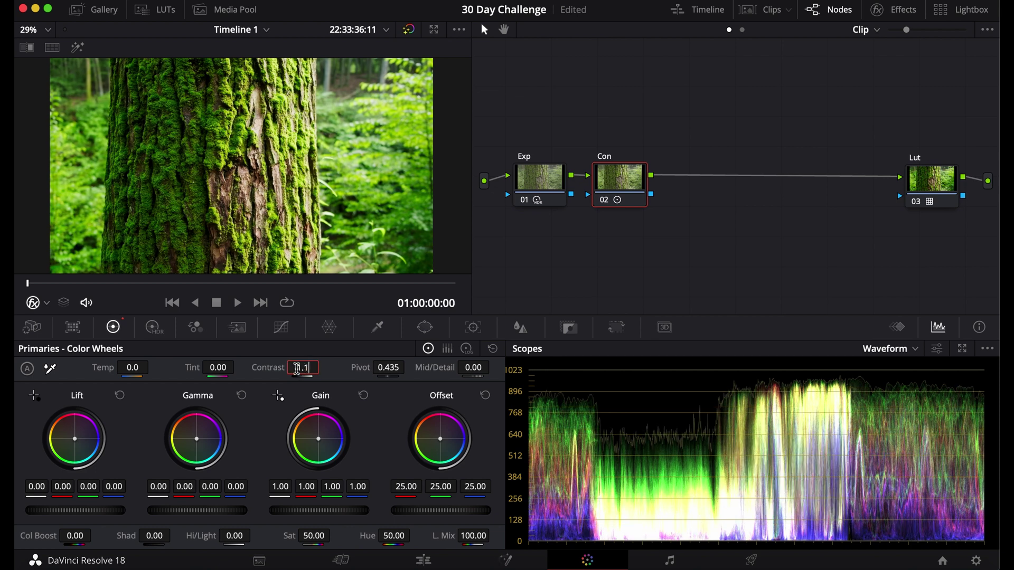
key(Return)
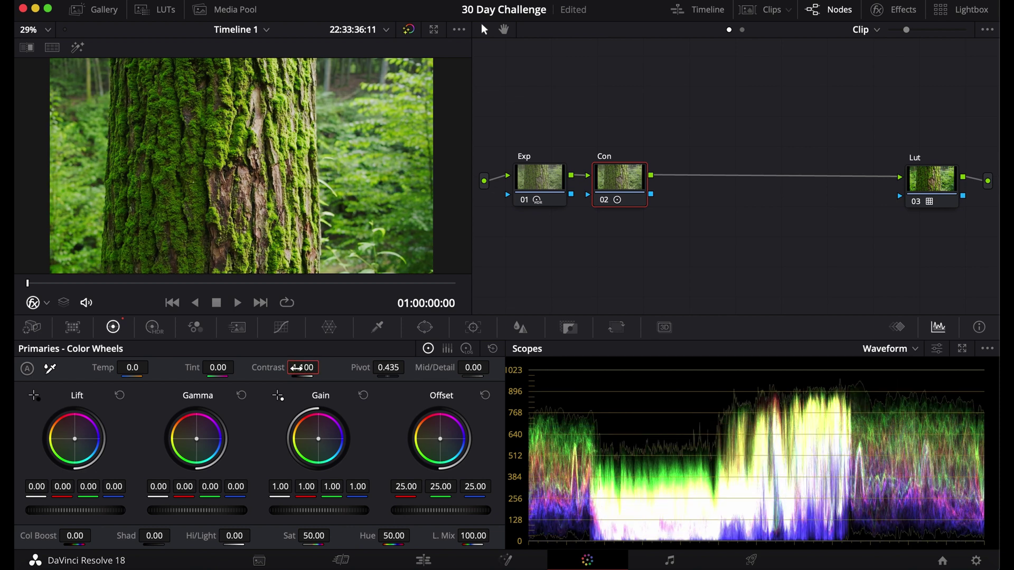
Step: Toggle the Con node off and on to compare, then drag its Pivot to 0.153
key(super+d)
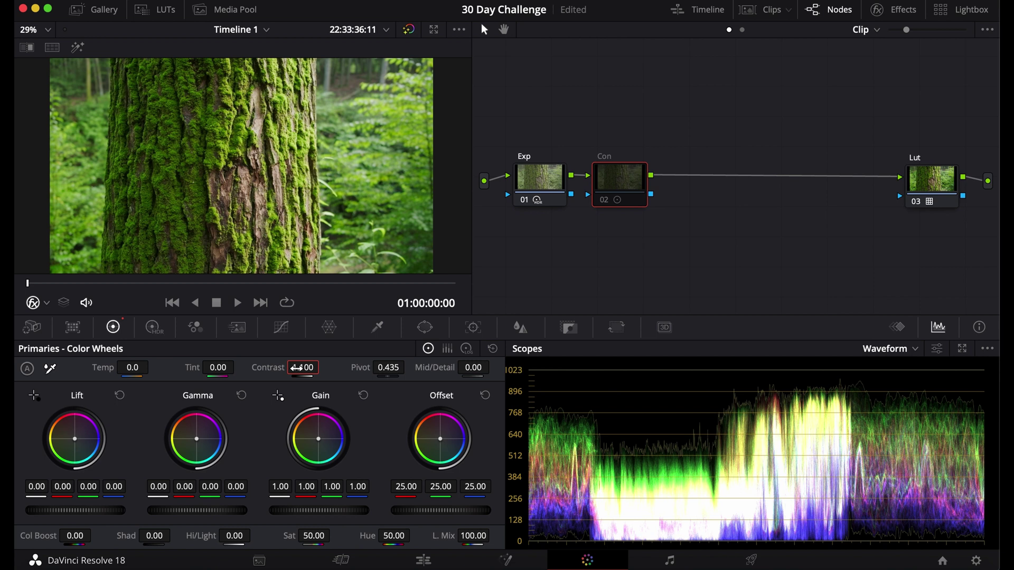
key(super+d)
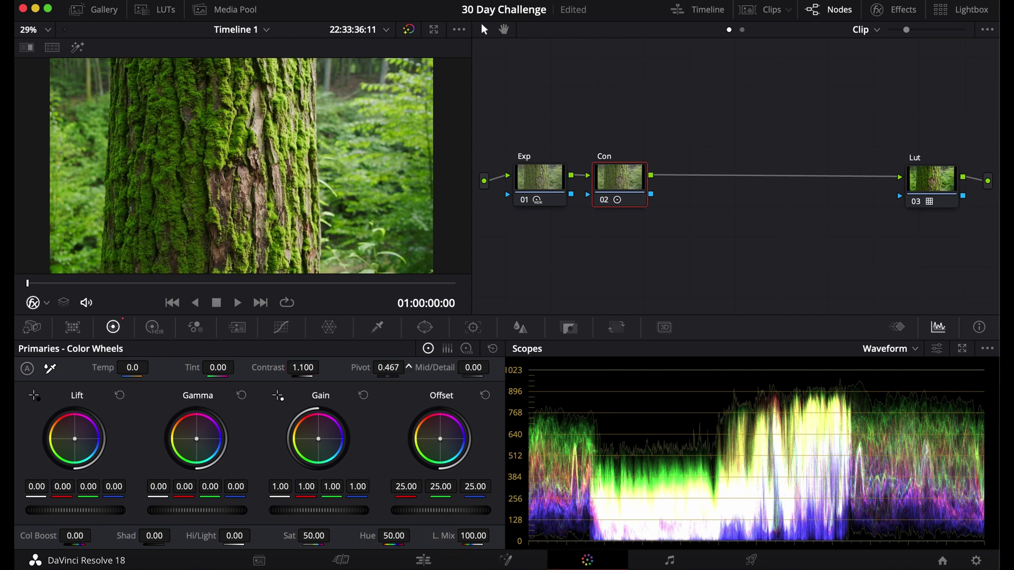
drag(388, 367, 348, 369)
Step: Try Contrast 1.5 and several Pivot values, settling the Con node's Pivot at 0.432
click(303, 368)
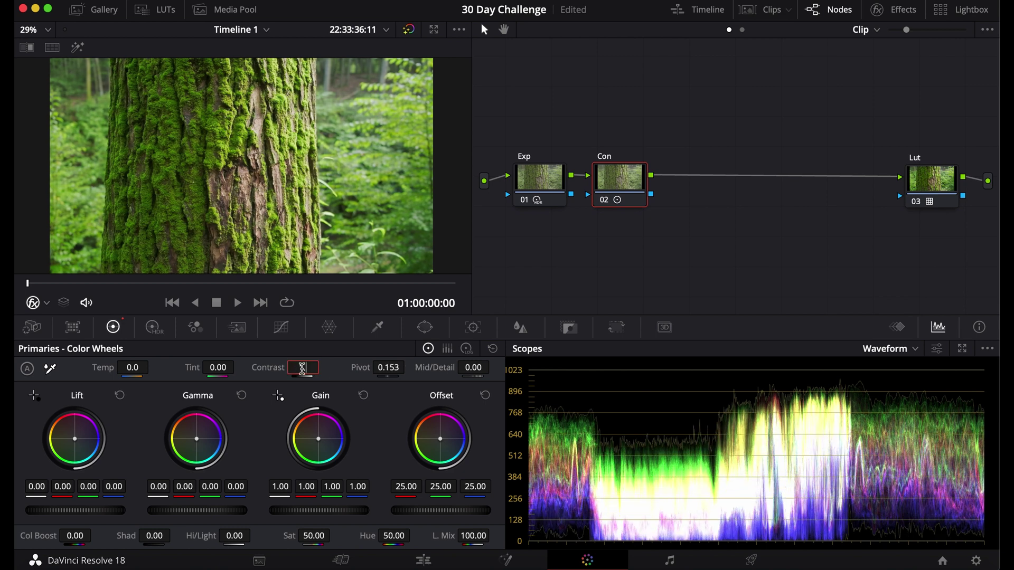
text(1.5)
mouse_move(388, 367)
mouse_down()
mouse_move(364, 368)
mouse_move(407, 368)
mouse_up()
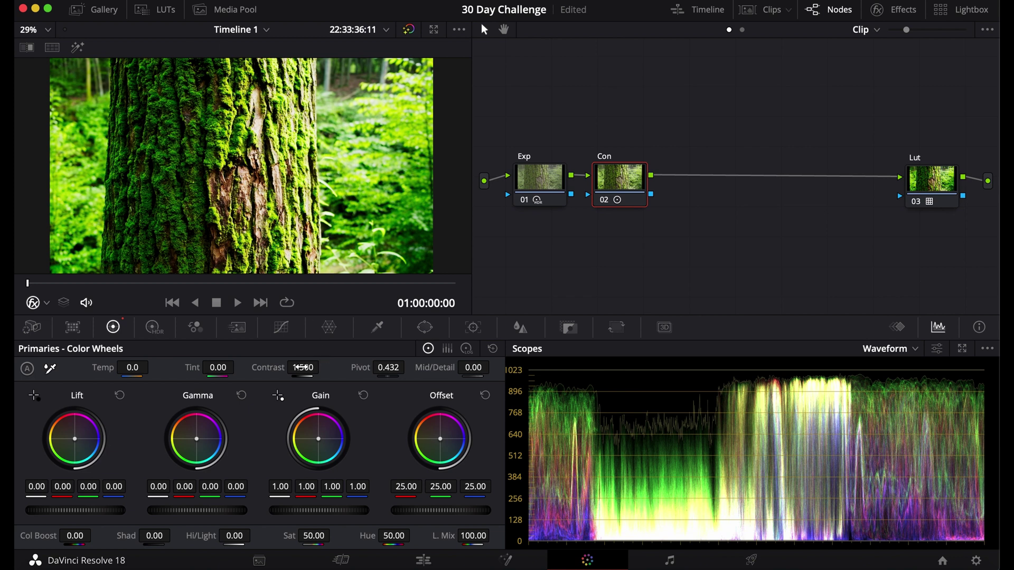
double_click(388, 367)
text(1)
key(Return)
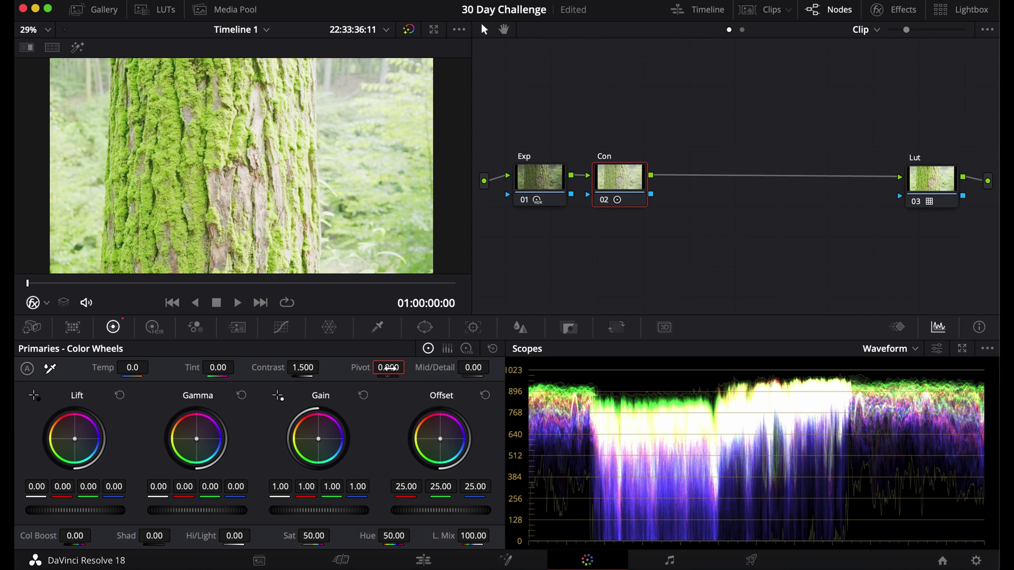
double_click(388, 367)
text(432)
key(Return)
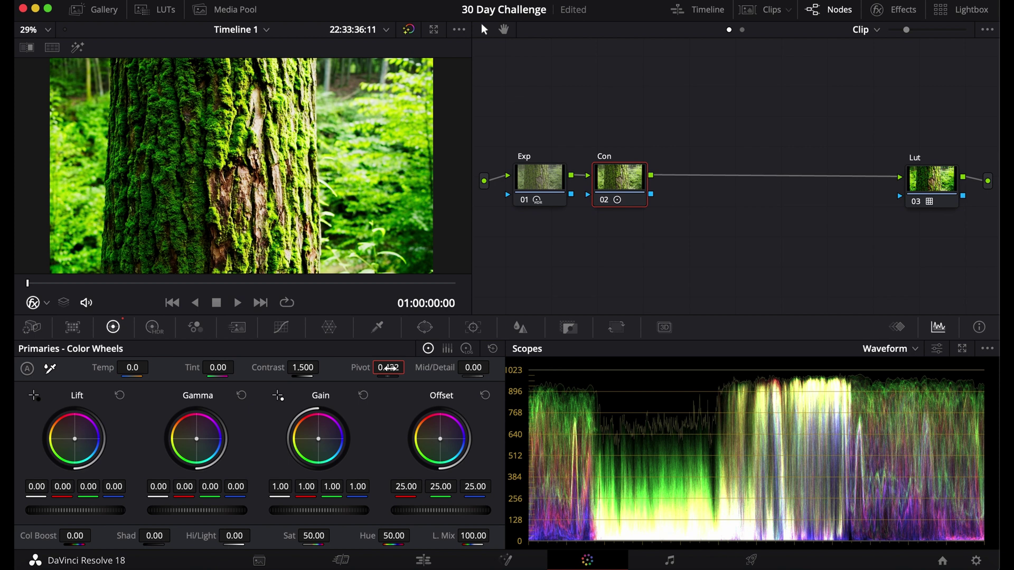
Step: Set the Con node's Contrast to 1.1, then finalize it at 1.200
double_click(303, 368)
text(1.1)
key(Return)
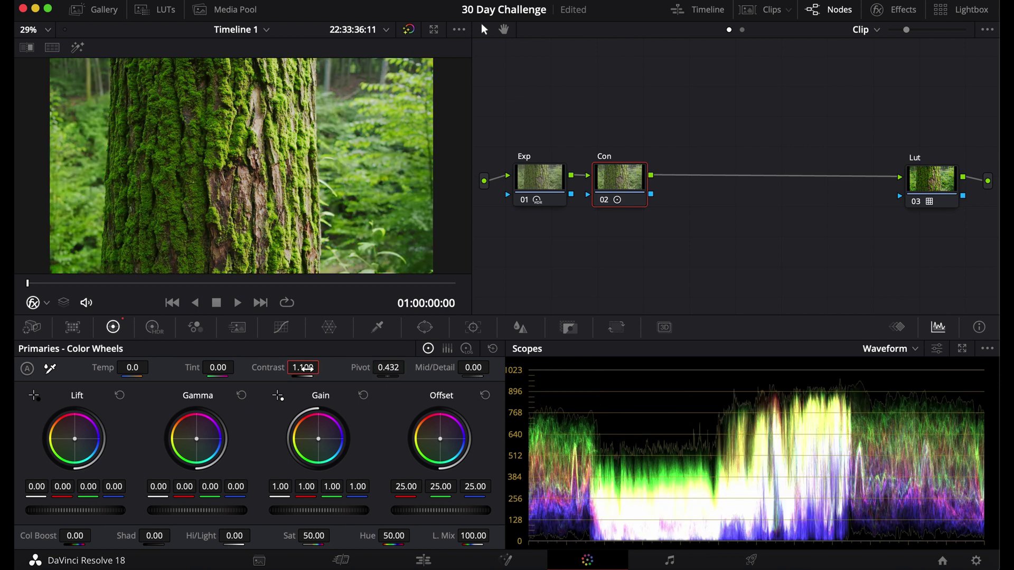
double_click(306, 368)
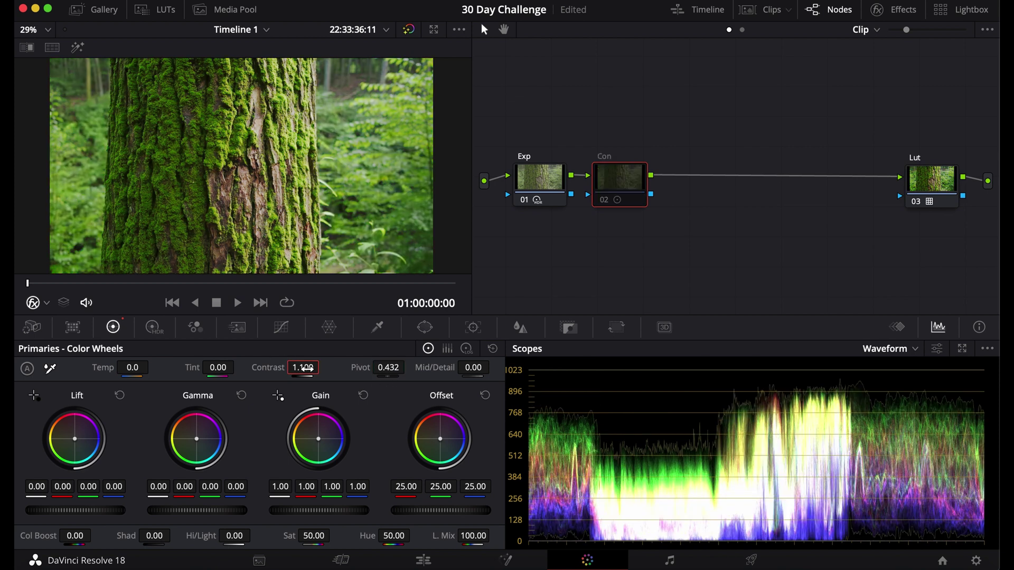
text(1.2)
key(Return)
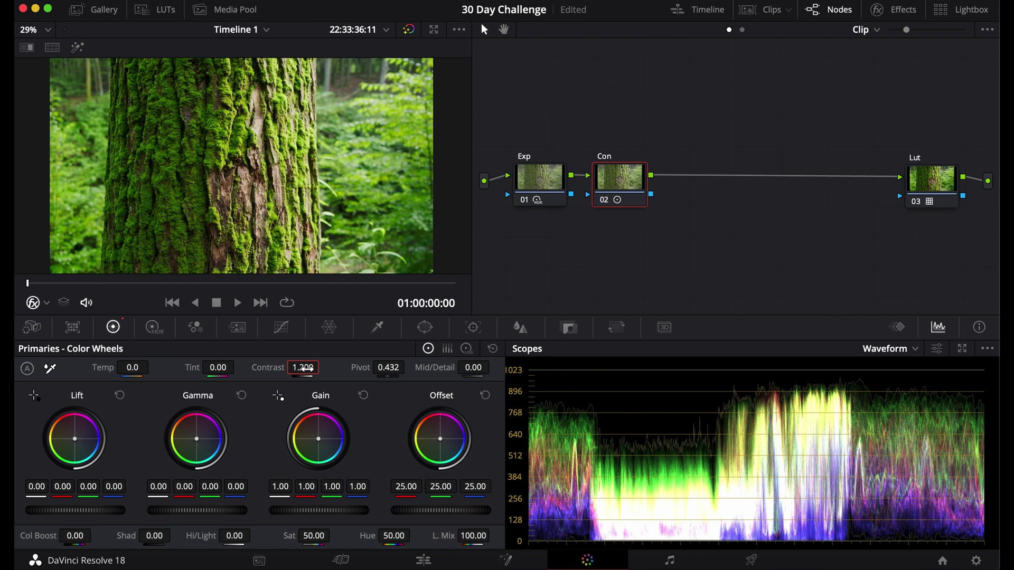
Step: Switch off the Con node, add serial node 03 after it, and show the Custom curves
key(ctrl+d)
key(alt+s)
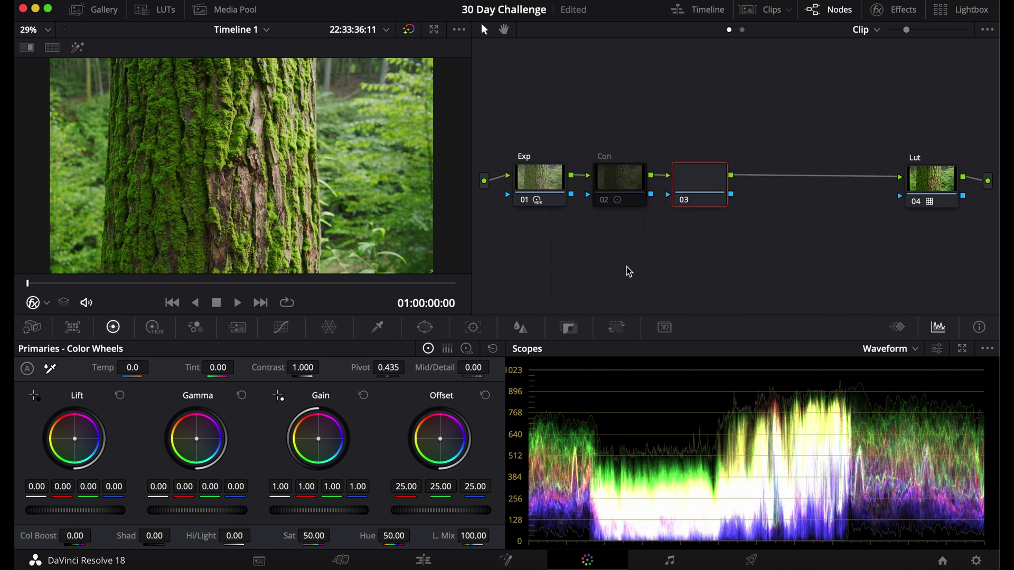
click(282, 327)
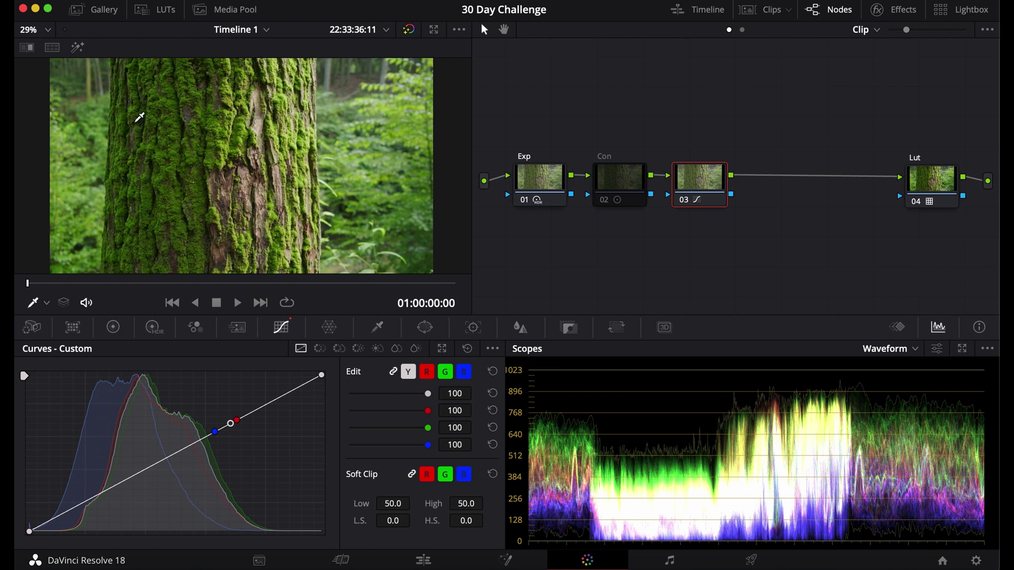
Step: Experiment with shadow, highlight and midtone curve points, then reset the curve to a straight line
click(142, 119)
click(88, 502)
drag(89, 503, 87, 508)
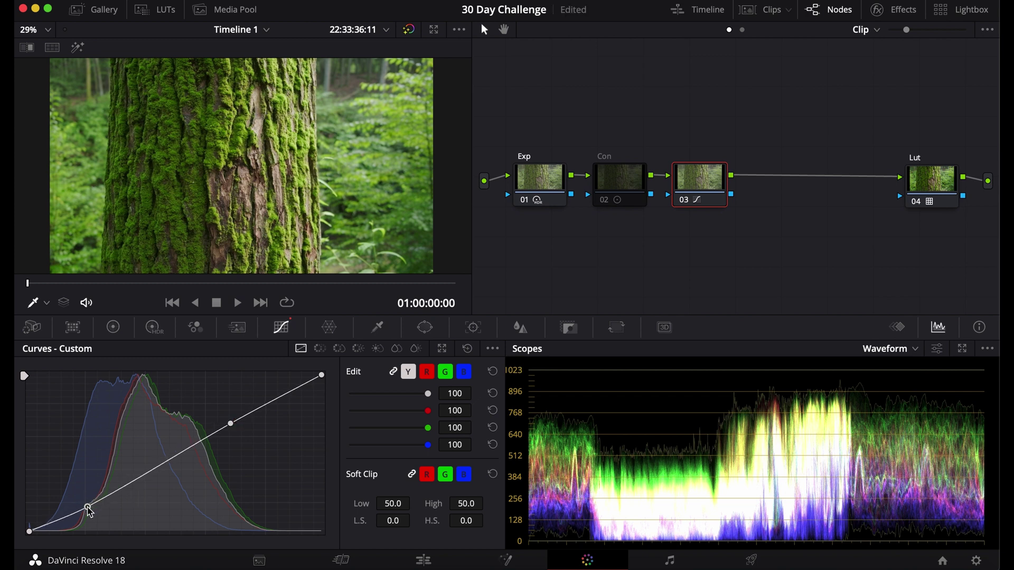
drag(231, 428, 227, 412)
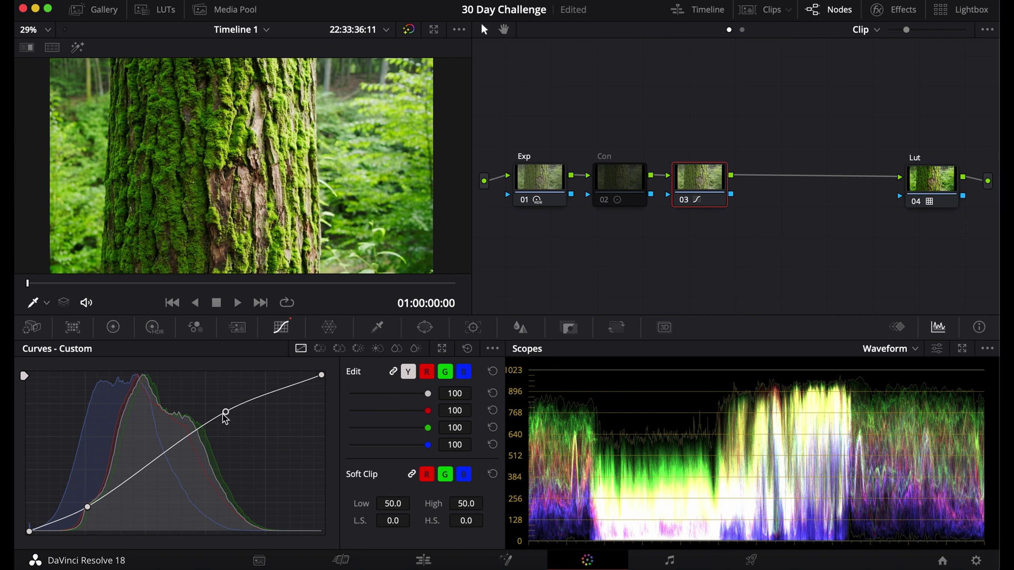
drag(226, 412, 224, 402)
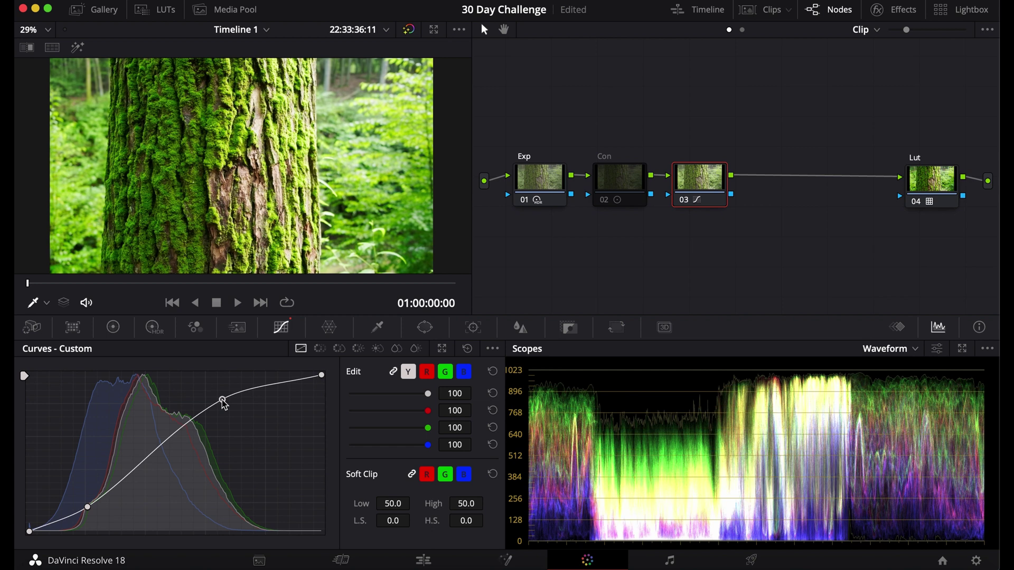
drag(223, 400, 229, 422)
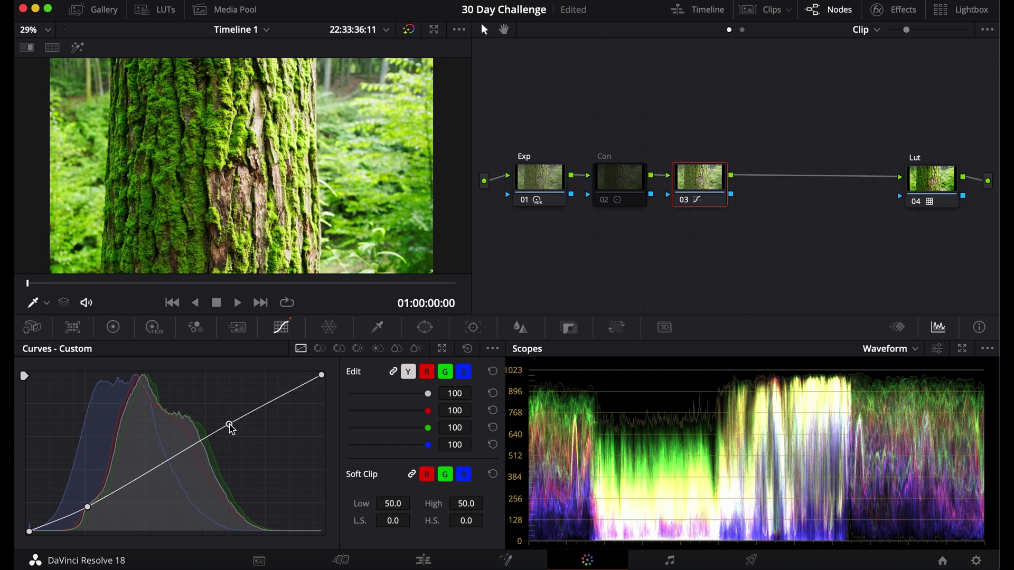
drag(87, 507, 83, 496)
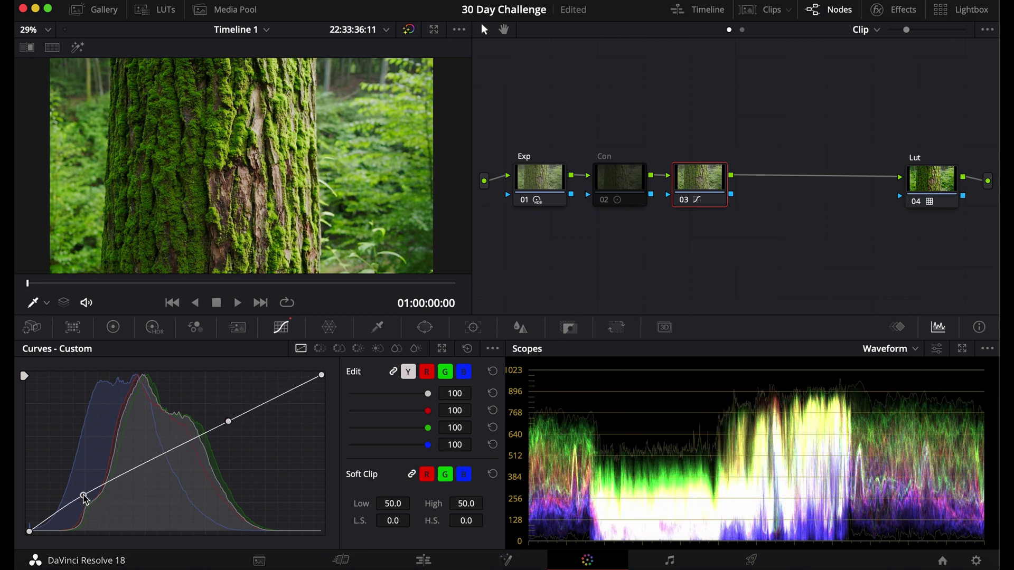
drag(230, 422, 233, 430)
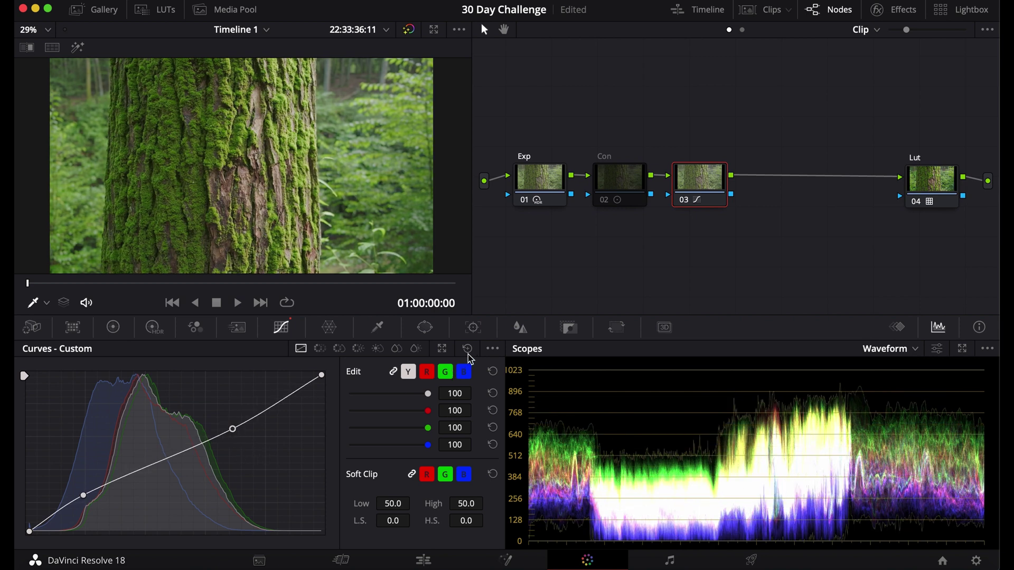
click(168, 459)
mouse_move(167, 460)
mouse_down()
mouse_move(167, 470)
mouse_move(163, 444)
mouse_up()
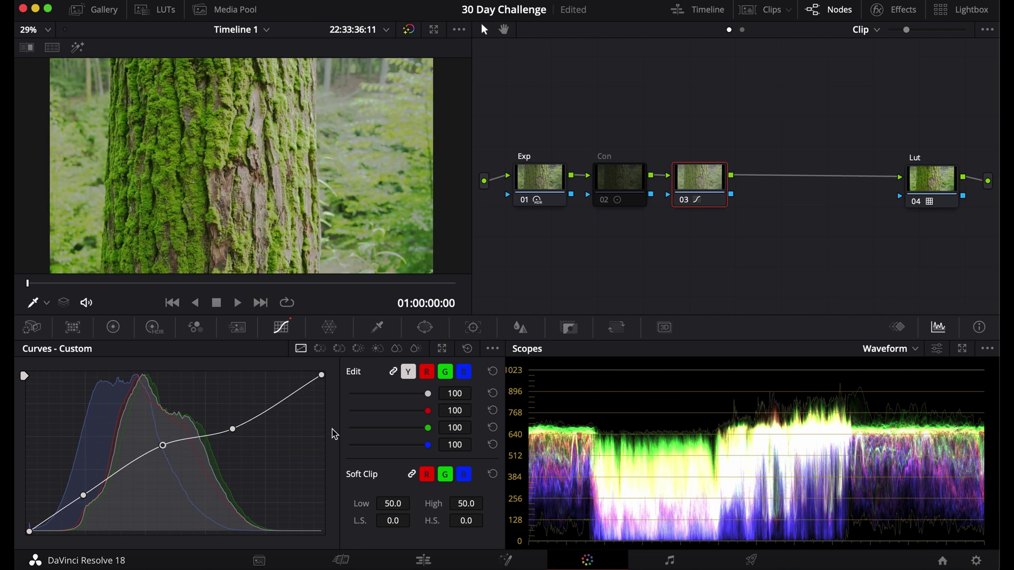
click(467, 349)
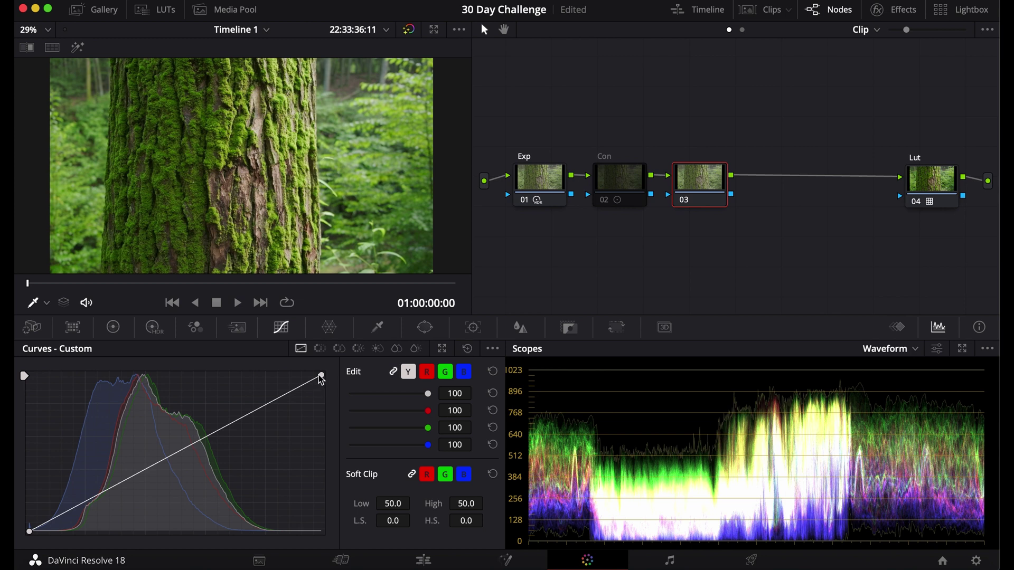
Step: Enable Editable Splines and bend node 03's luma curve upward to brighten the tree clip
click(493, 349)
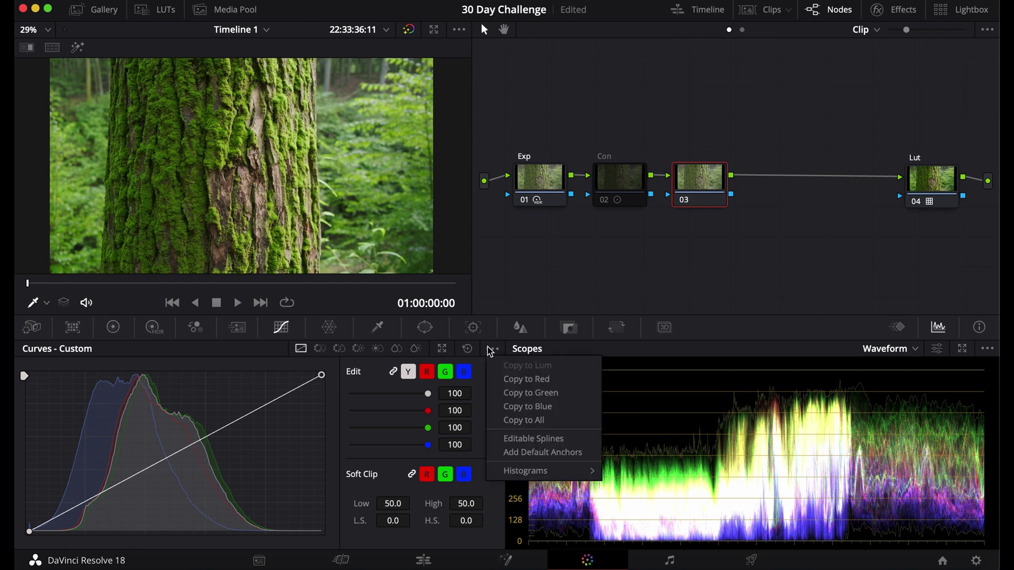
click(524, 440)
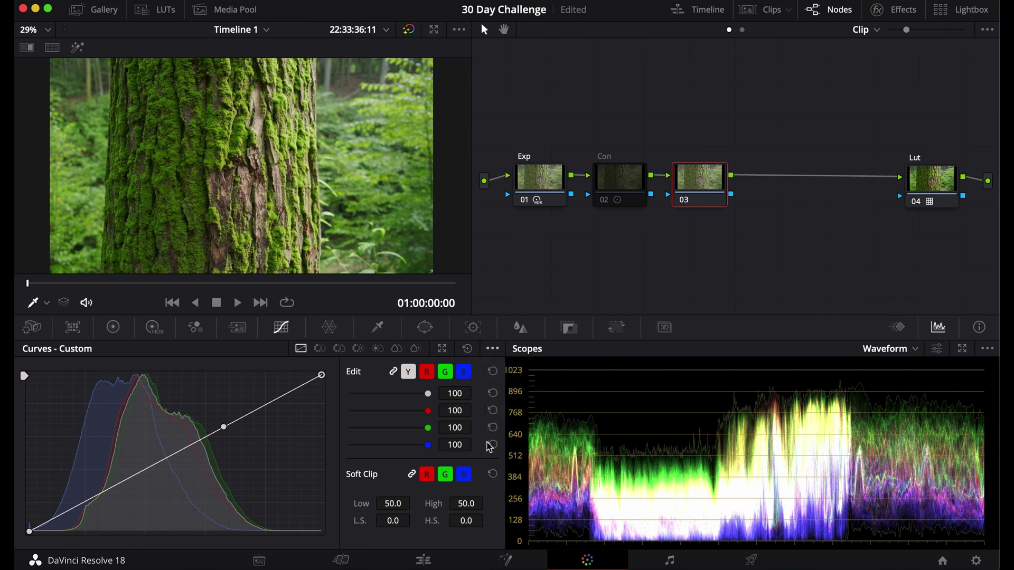
drag(224, 427, 105, 525)
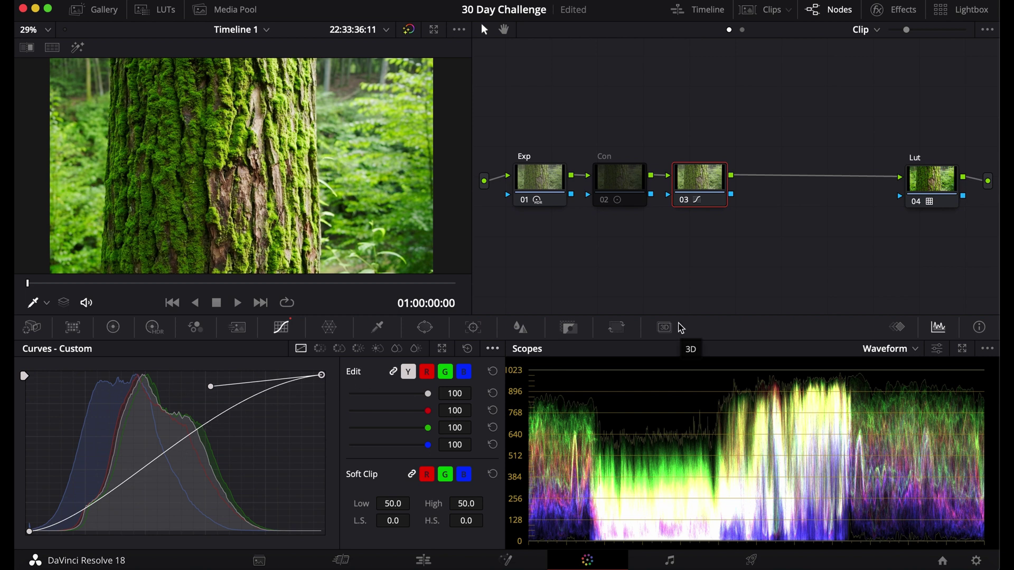
Step: Label node 03 'Con 2' and add serial node 04 after it
right_click(707, 173)
click(725, 200)
text(Co)
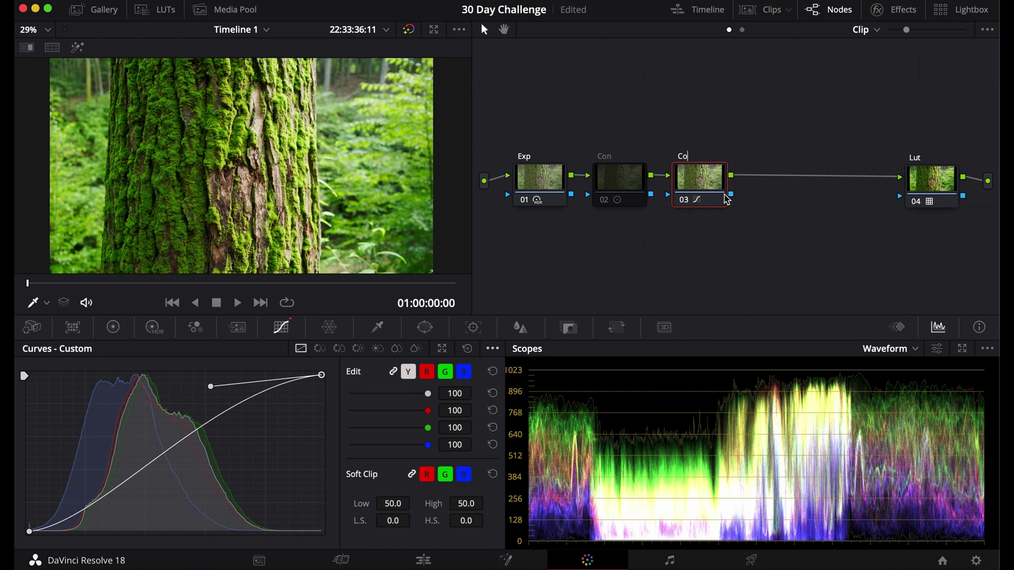
text(n 2)
click(743, 251)
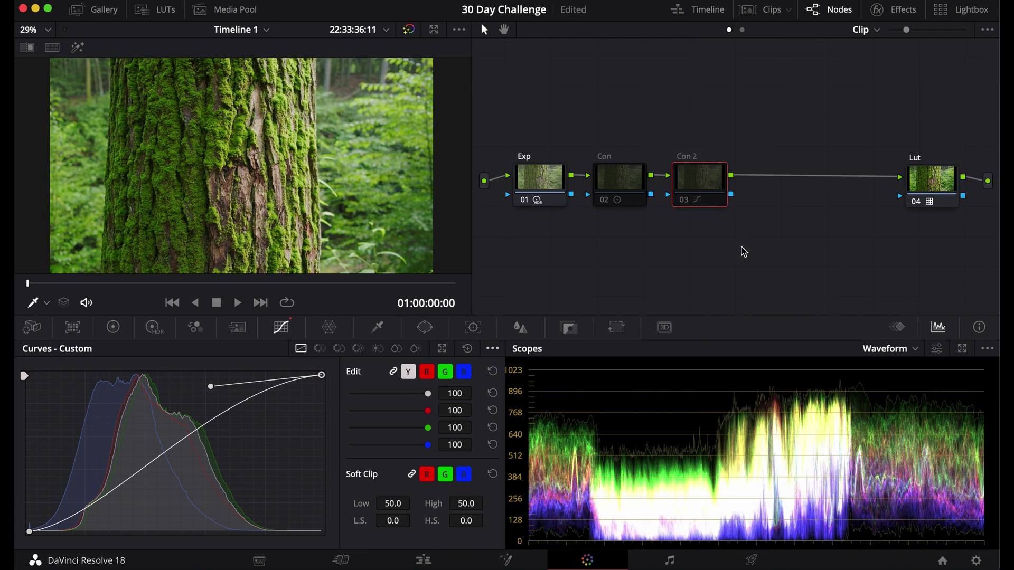
key(alt+s)
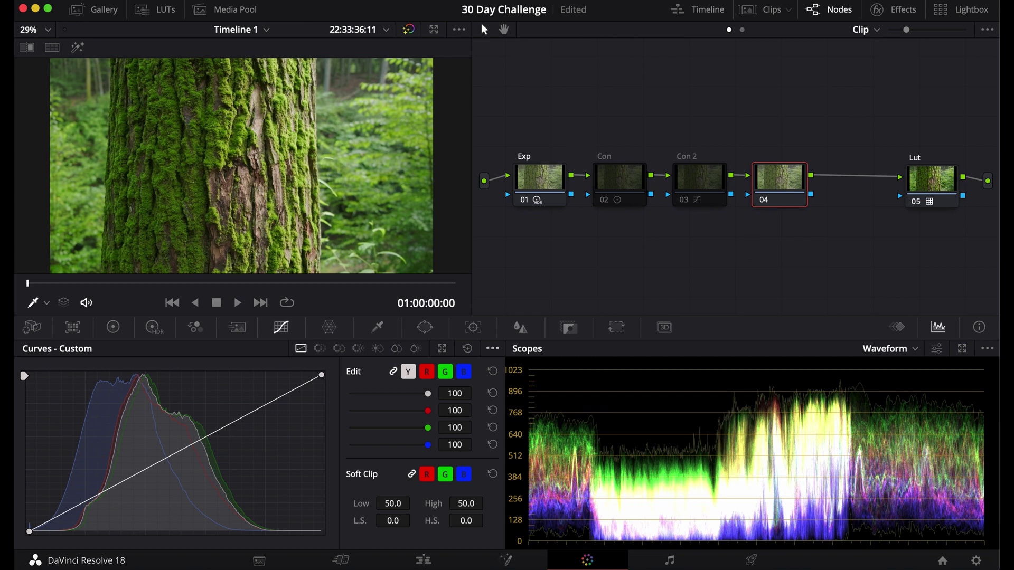
Step: Search the Effects library for 'glow' and apply Glow to node 04
click(894, 10)
click(832, 53)
key(super+a)
text(glow)
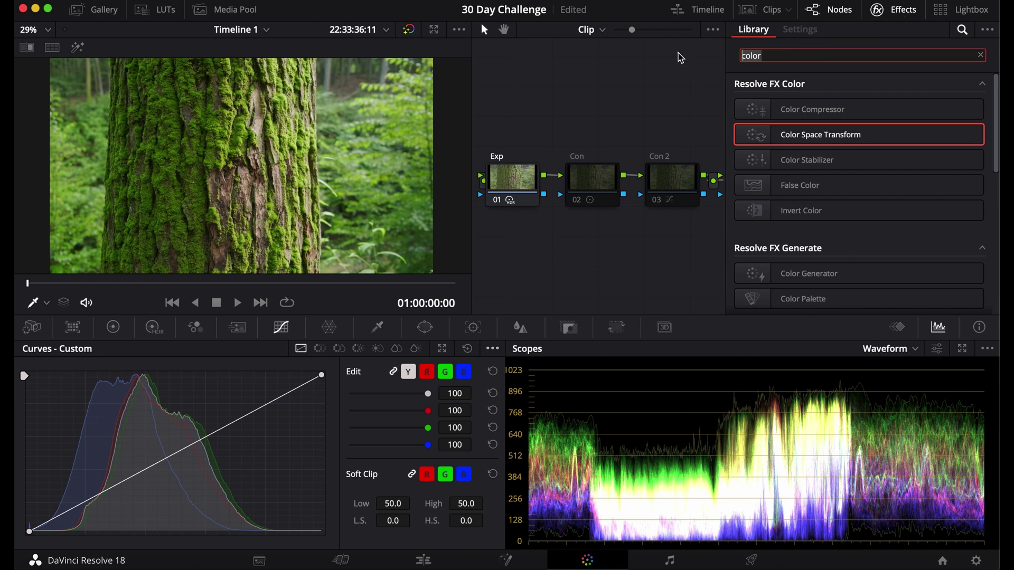
drag(828, 110, 701, 189)
Step: Set Glow Shine Threshold to 0.138, Spread to 0 and Gain to 0.250, testing Global Blend amounts
scroll(778, 182, down, 5)
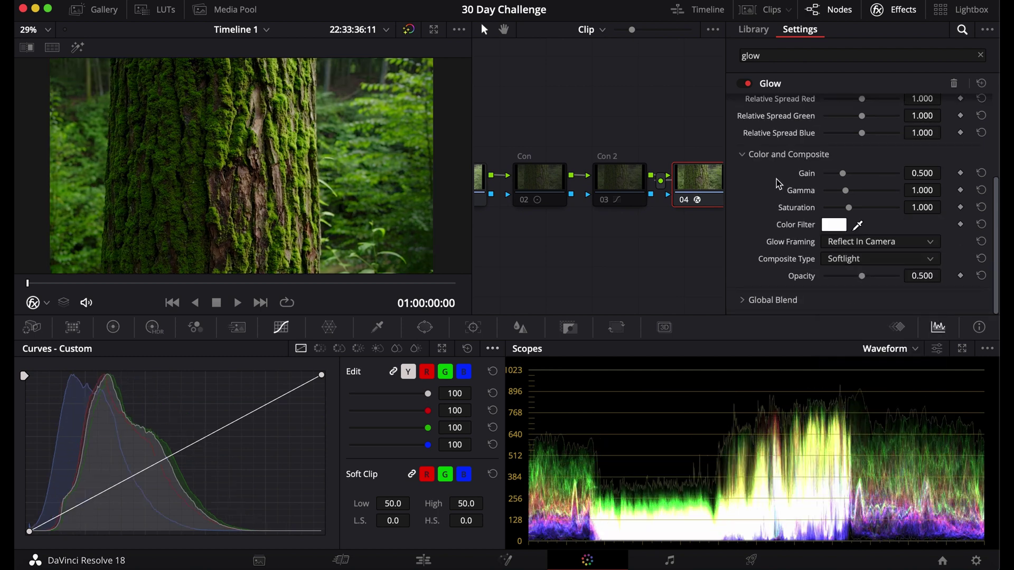
scroll(779, 182, up, 5)
drag(879, 121, 823, 121)
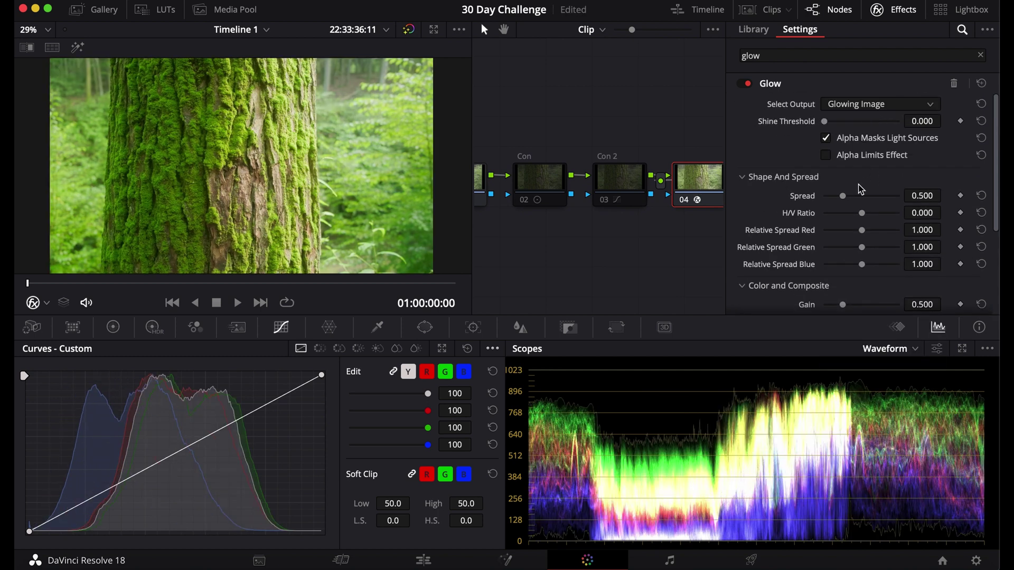
drag(845, 198, 826, 197)
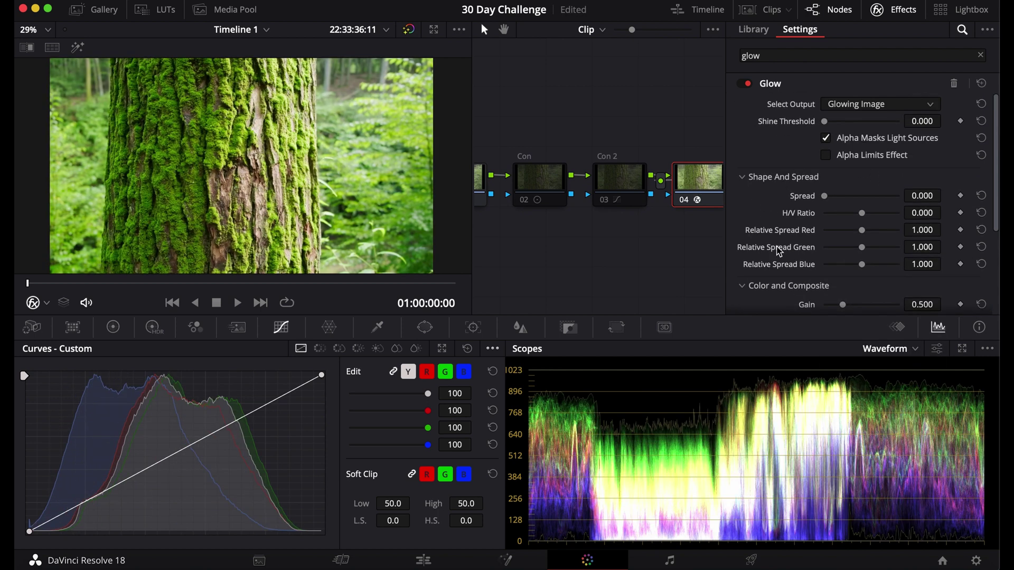
scroll(780, 252, down, 3)
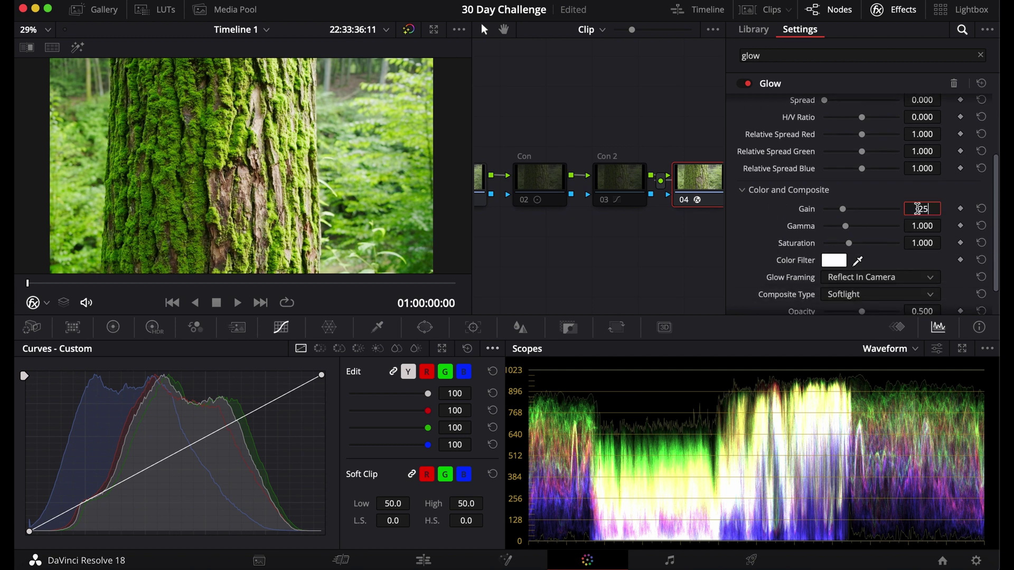
drag(921, 209, 919, 208)
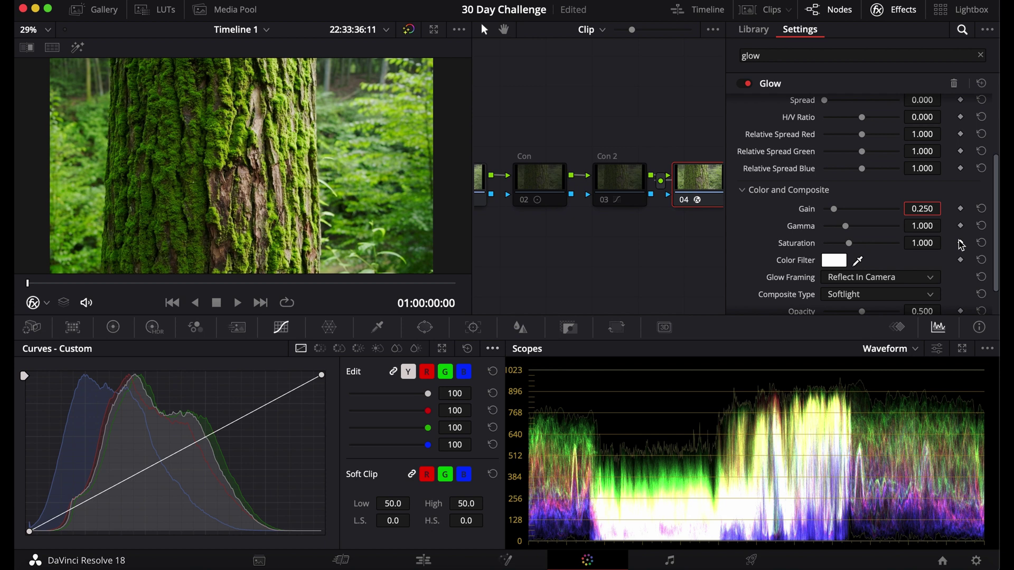
scroll(897, 305, down, 2)
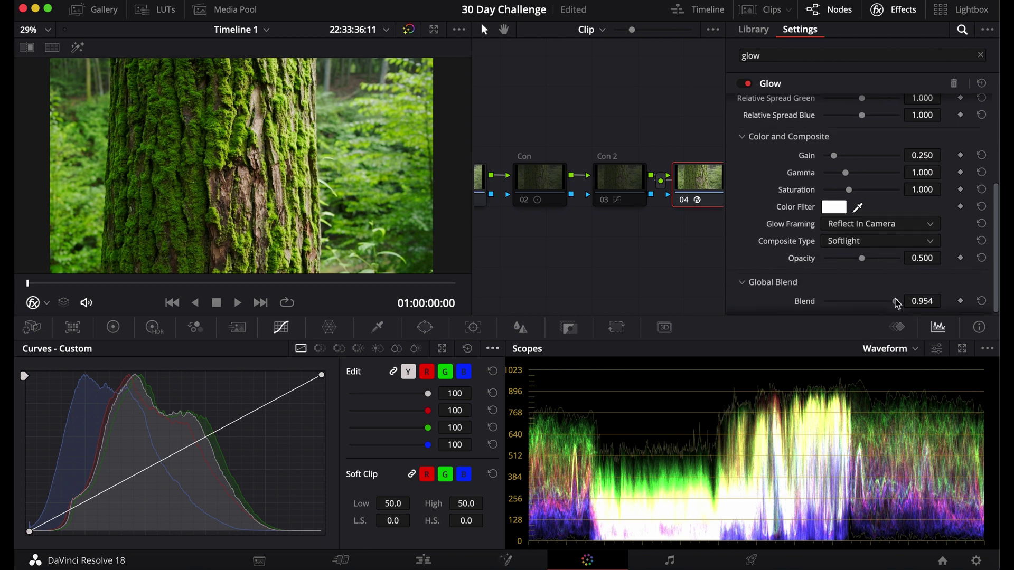
drag(898, 305, 921, 301)
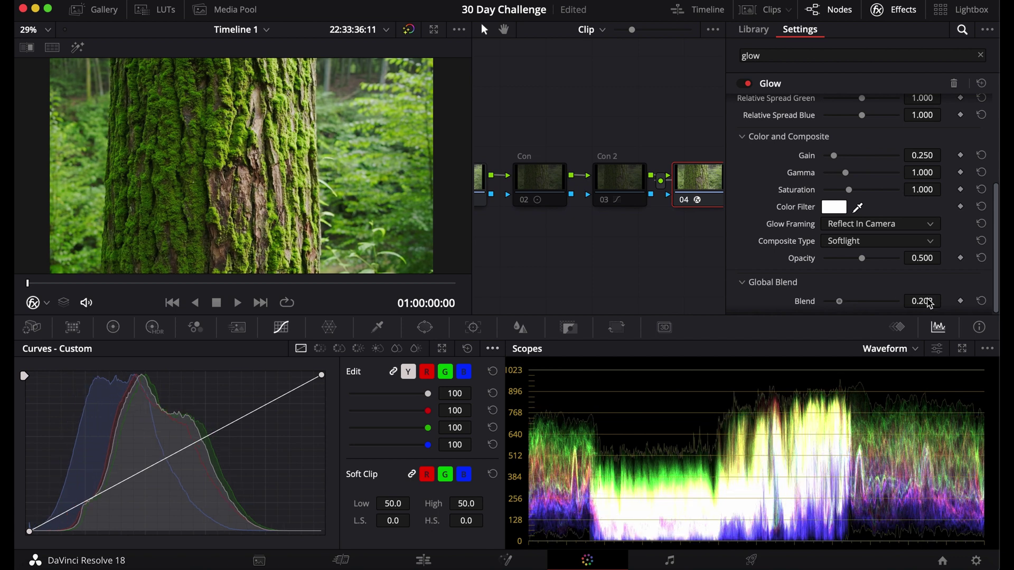
scroll(805, 194, up, 5)
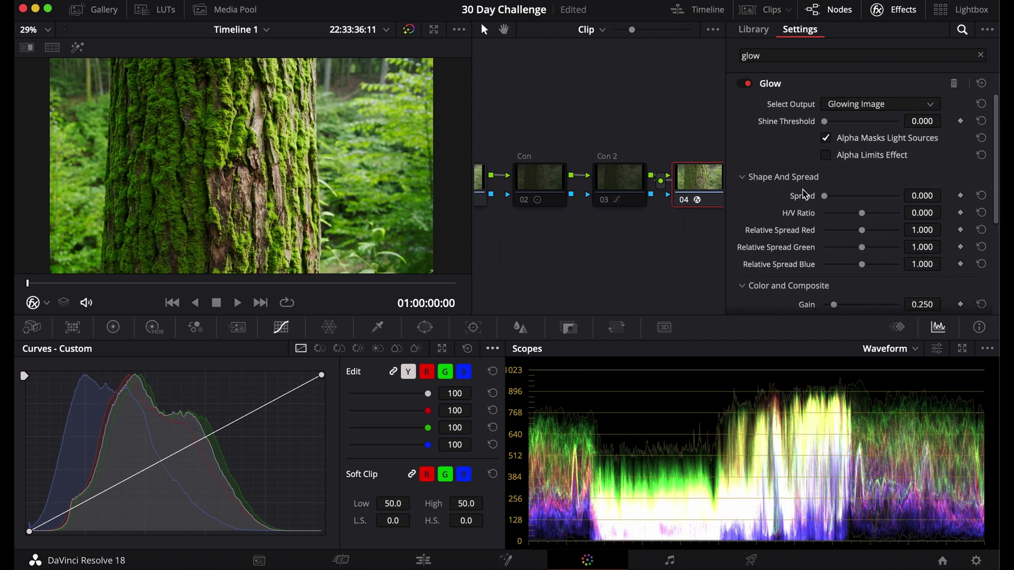
drag(824, 122, 836, 124)
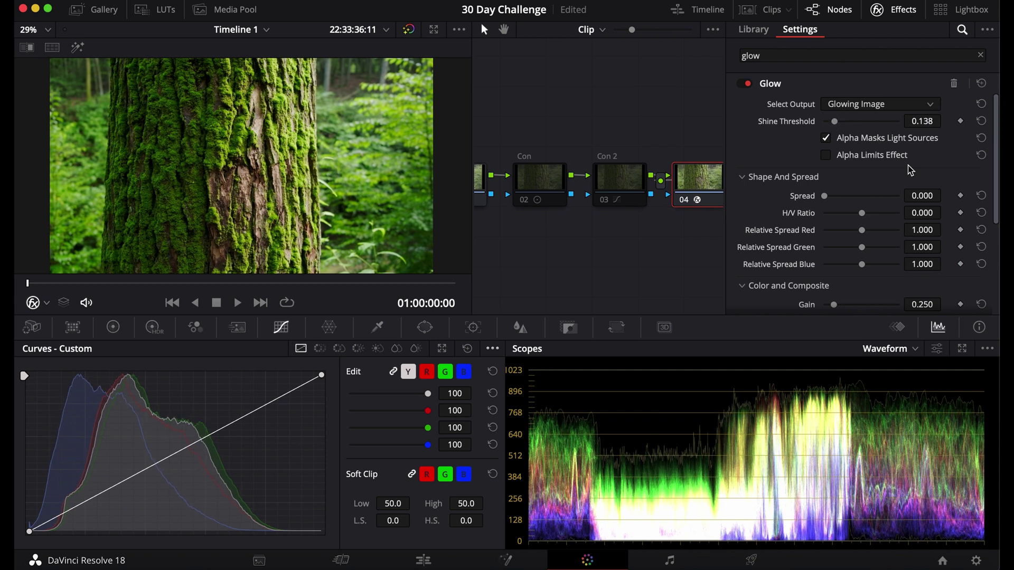
Step: Try Glow Spread values of 0.5, larger and smaller drags, then 0.1
click(919, 196)
key(BackSpace)
text(.5)
key(Return)
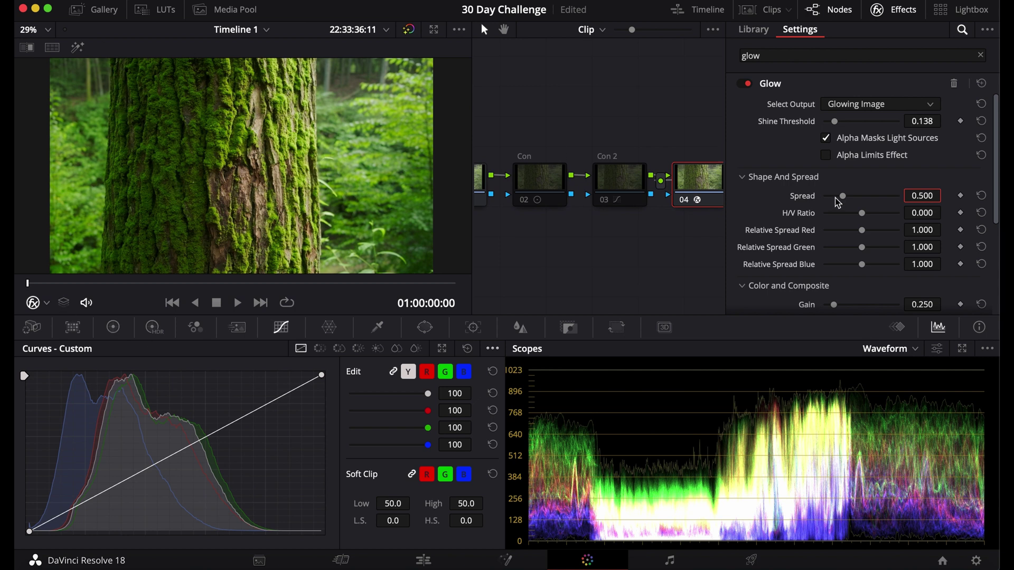
drag(840, 195, 858, 199)
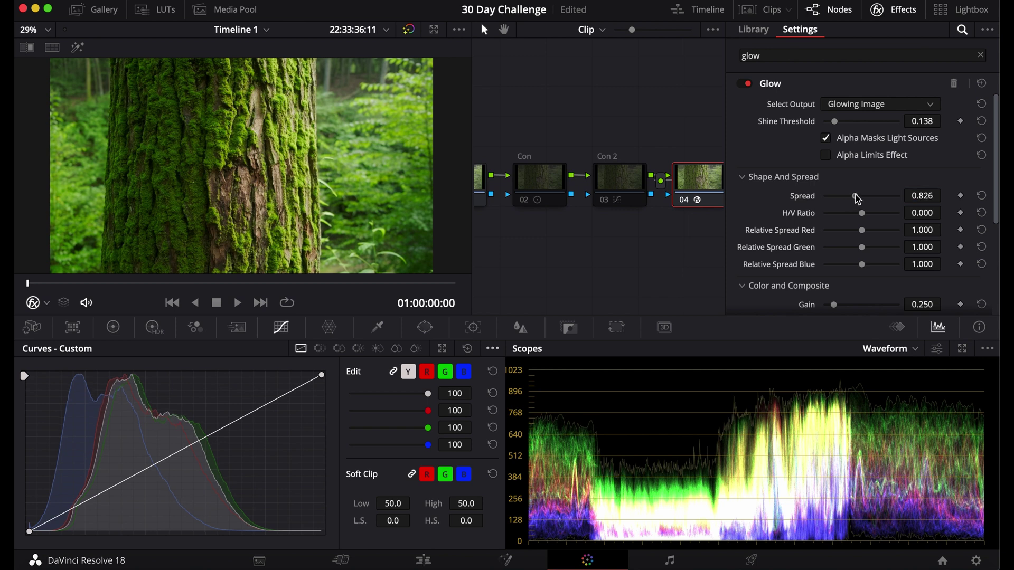
drag(856, 199, 737, 199)
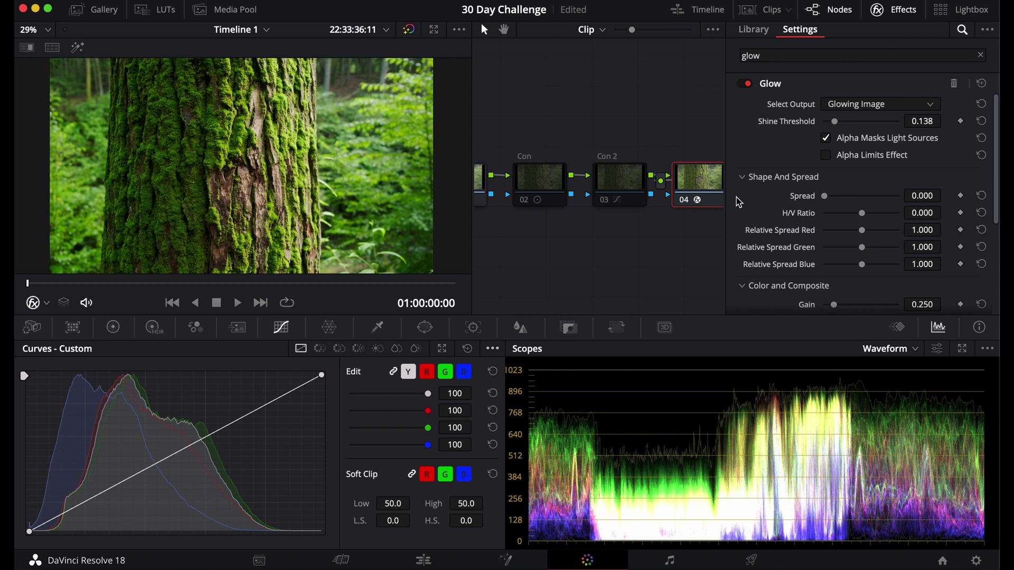
click(923, 196)
key(BackSpace)
text(0.1)
key(Return)
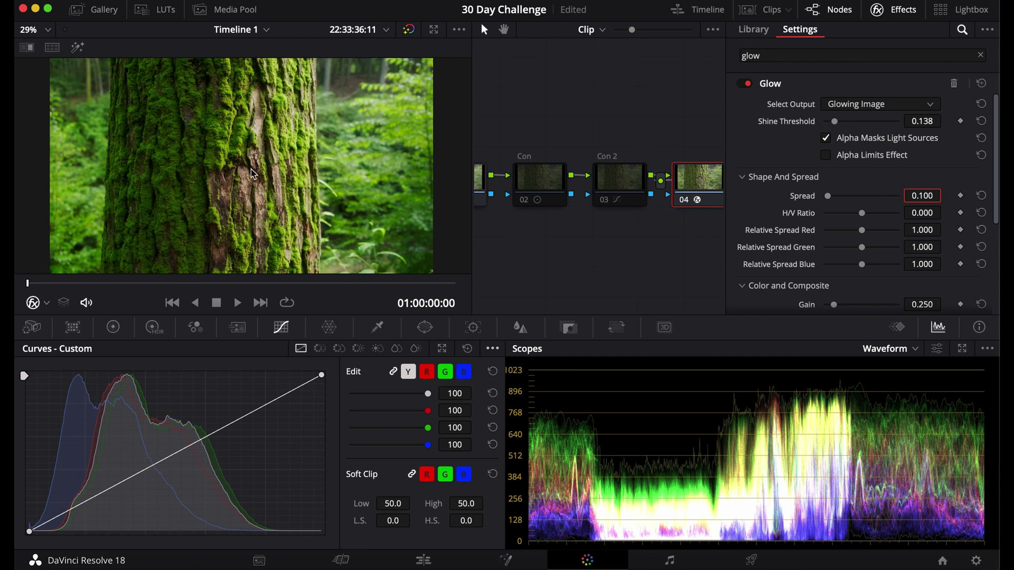
Step: Settle the Glow Spread at 0.300 and close the Effects panel to show the full node chain
double_click(922, 195)
text(0.5)
key(Return)
double_click(922, 196)
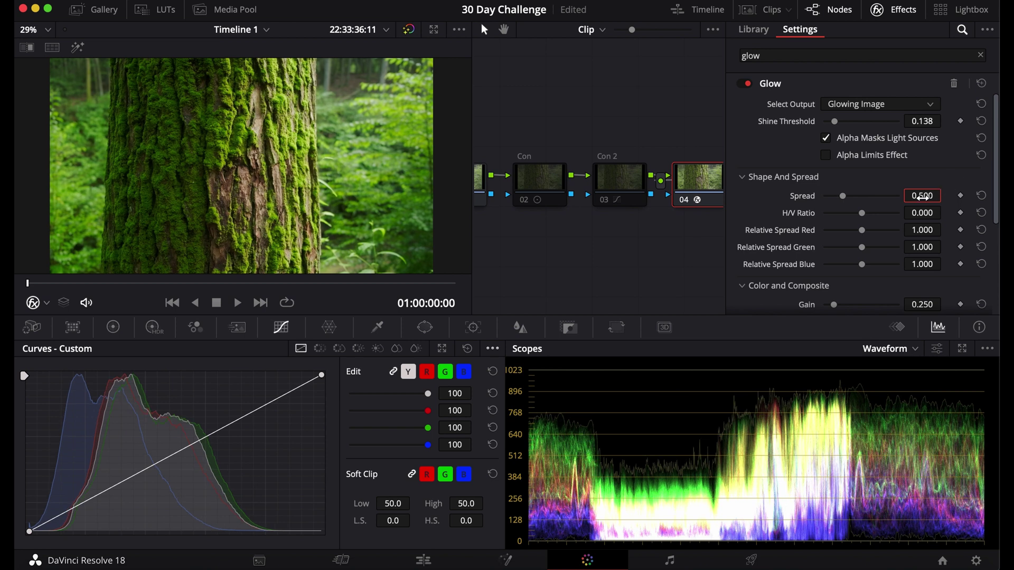
text(0.3)
key(Return)
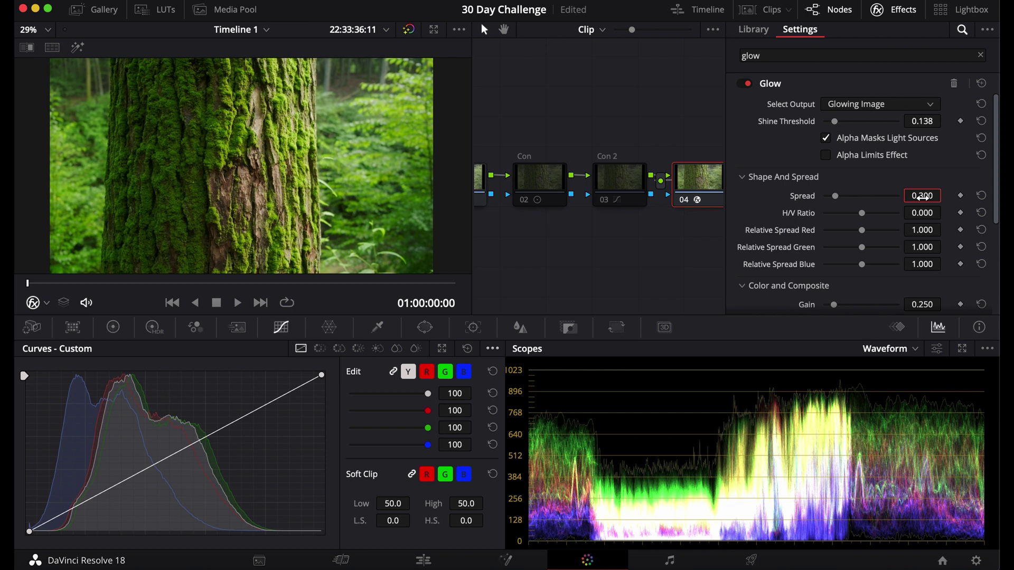
click(894, 10)
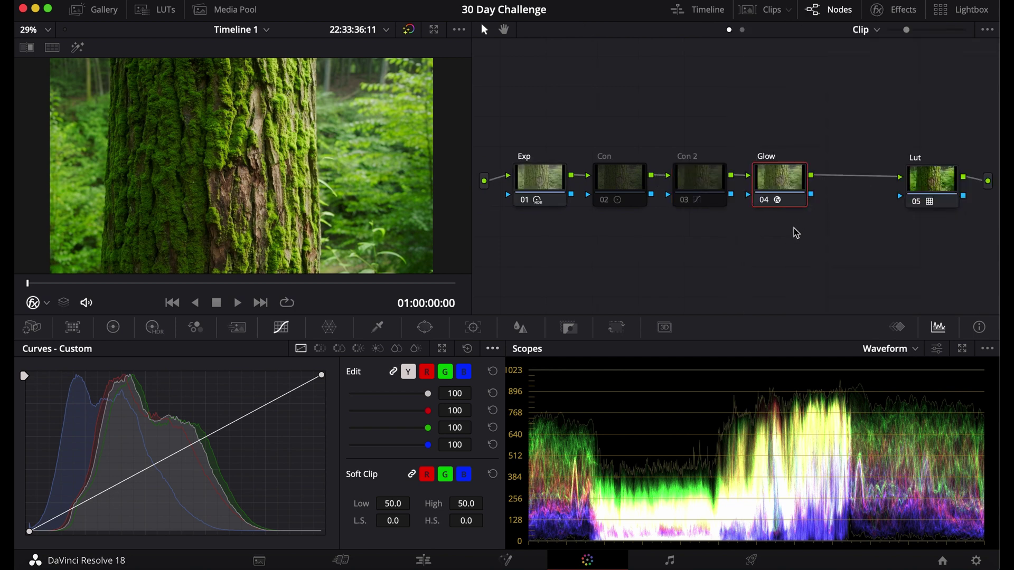